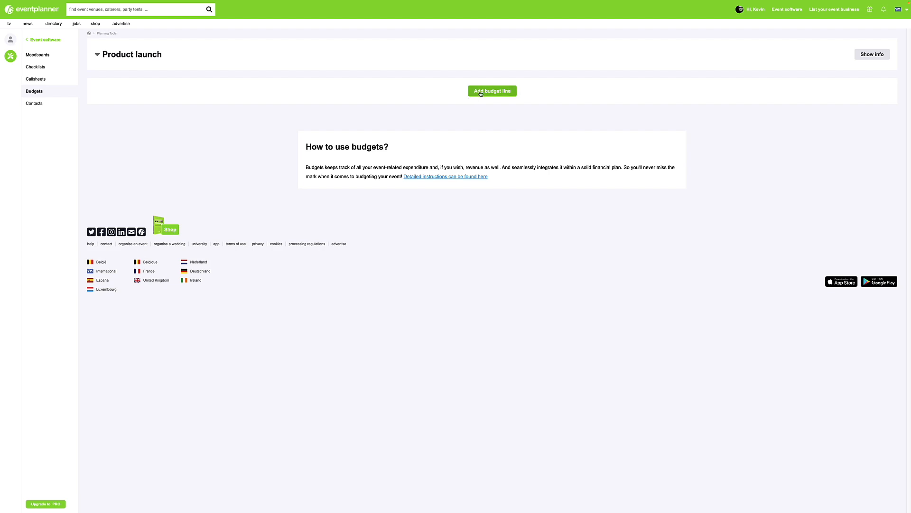
# Start a new budget line with category Venue and description Venue.
pyautogui.click(483, 93)
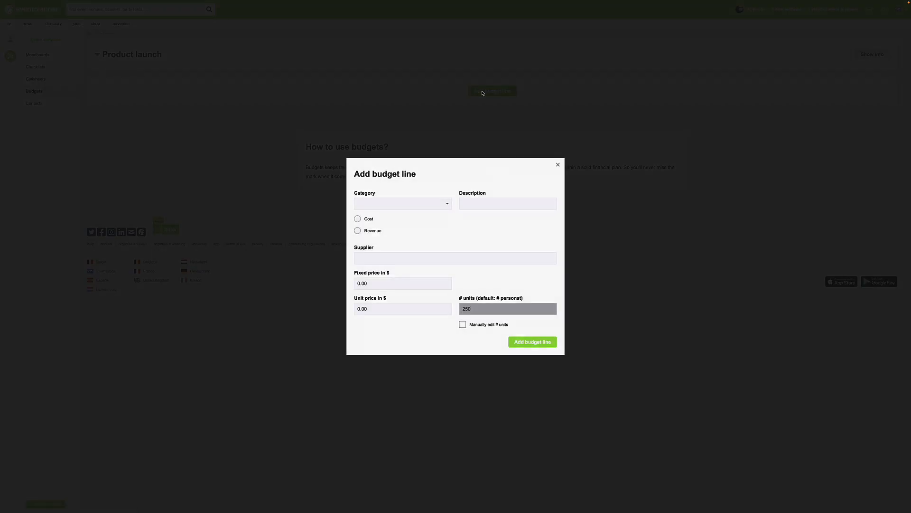
pyautogui.click(397, 207)
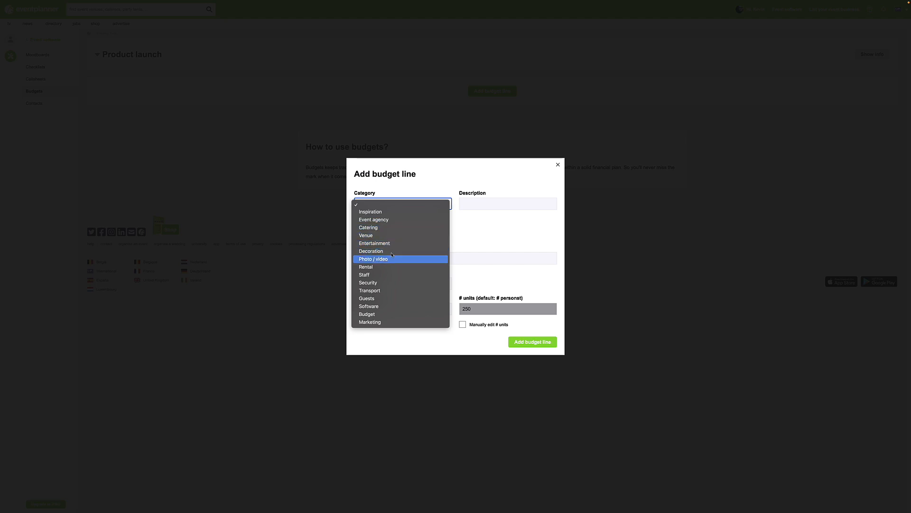
pyautogui.click(368, 235)
pyautogui.click(475, 207)
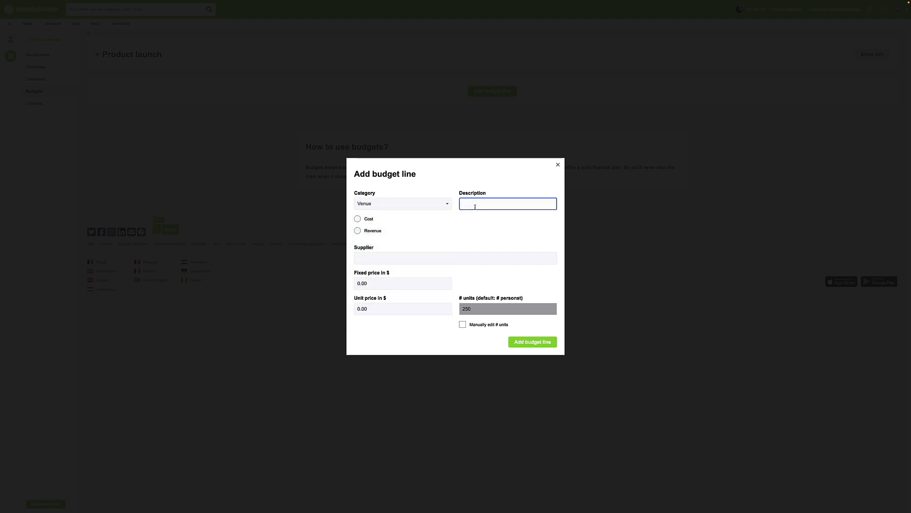
pyautogui.write('Venue')
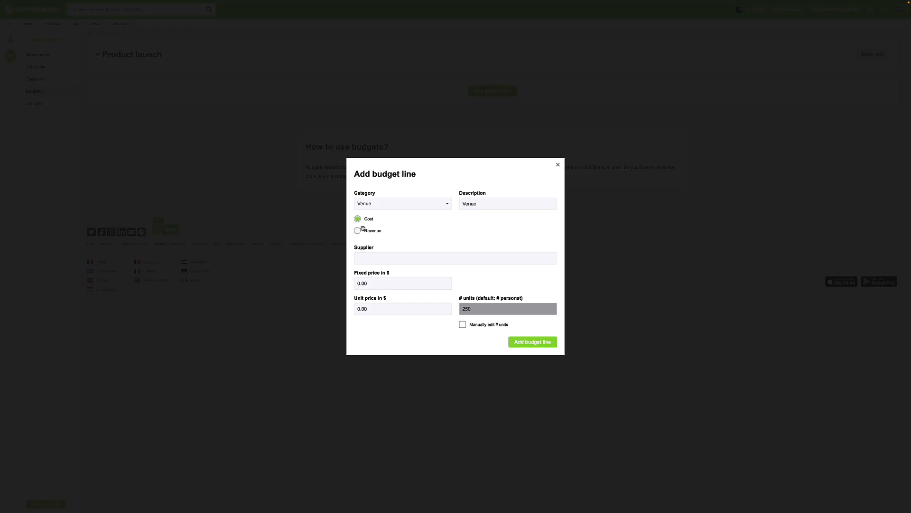
# Mark the venue line as a cost, pick Antwerp Expo as supplier, set a fixed price of $5000 and add the line.
pyautogui.click(375, 256)
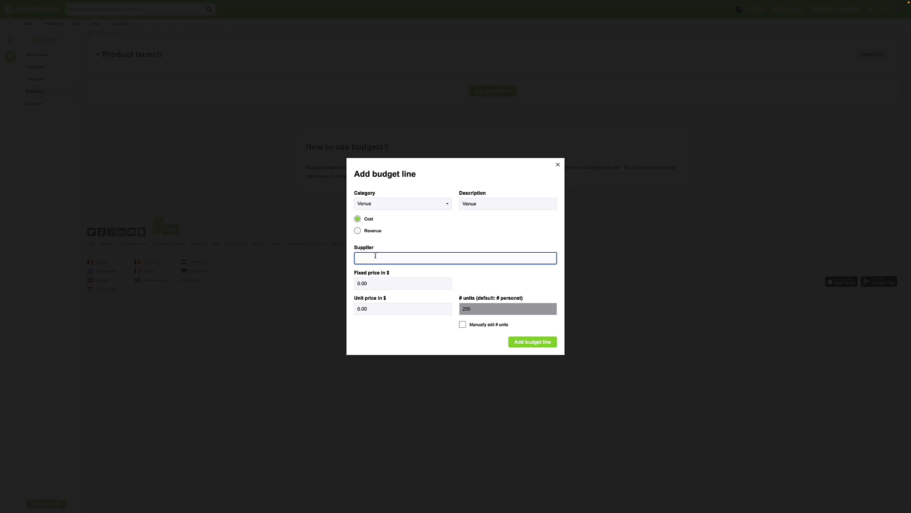
pyautogui.write('antwerp')
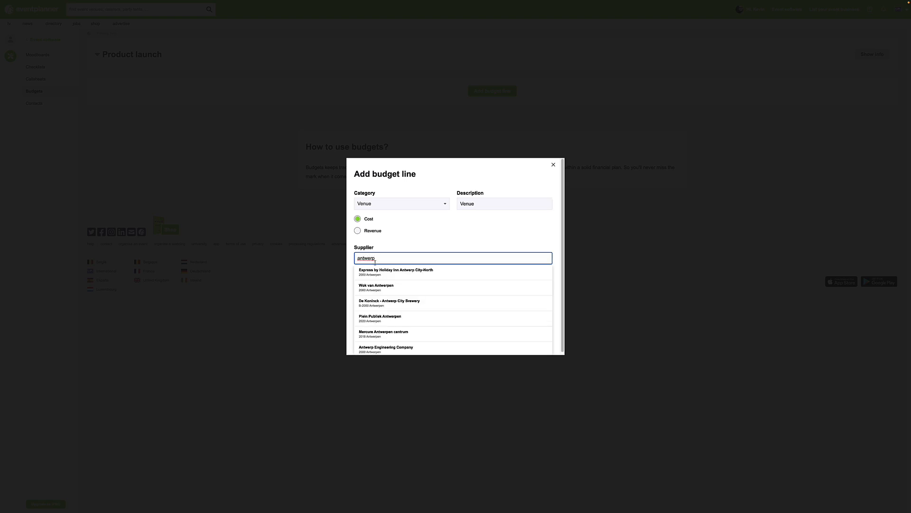
pyautogui.write(' exp')
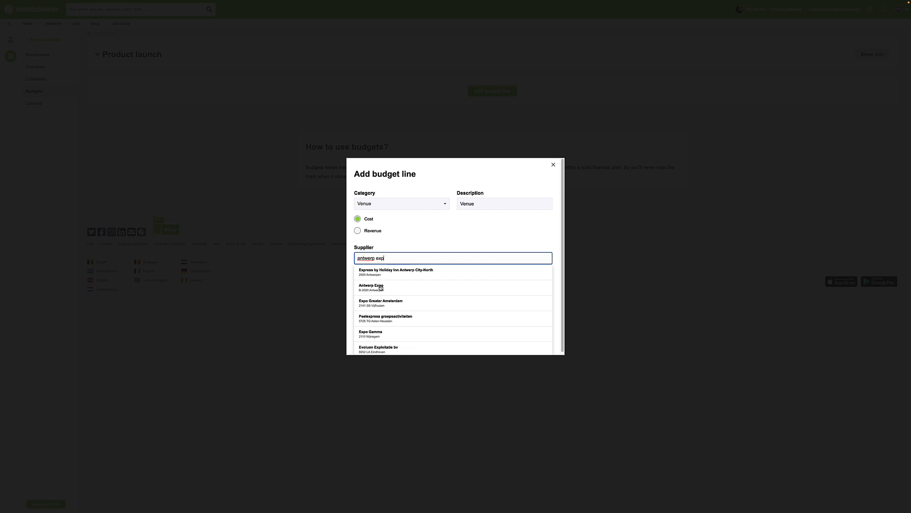
pyautogui.click(380, 286)
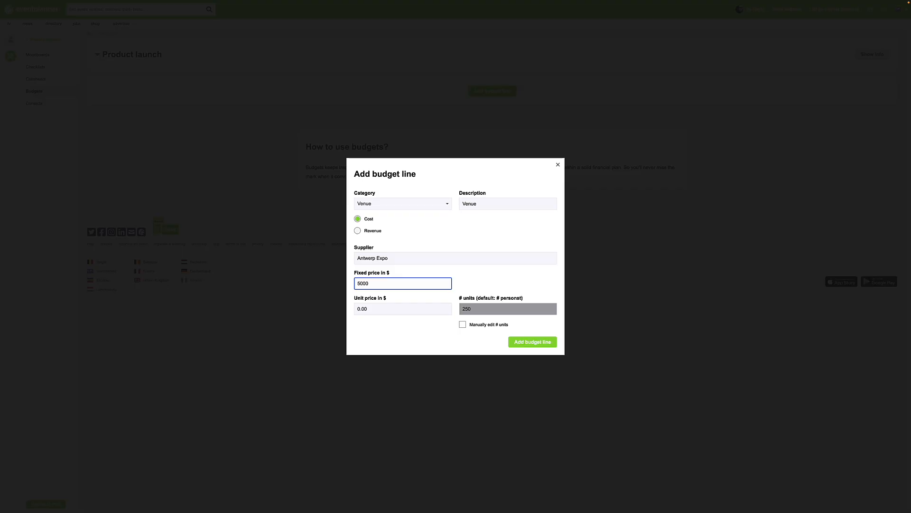
pyautogui.click(535, 343)
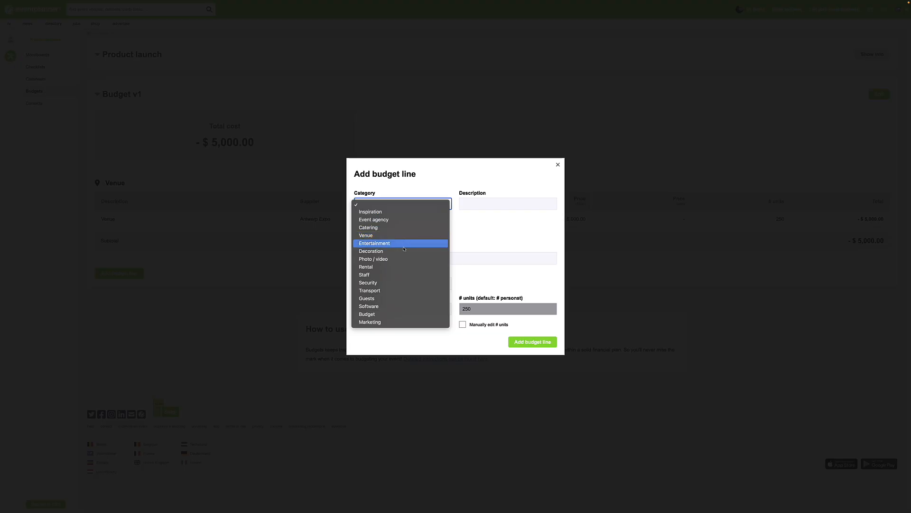
# Start another budget line with category Catering, description Catering, marked as a cost.
pyautogui.click(404, 227)
pyautogui.click(508, 203)
pyautogui.write('C')
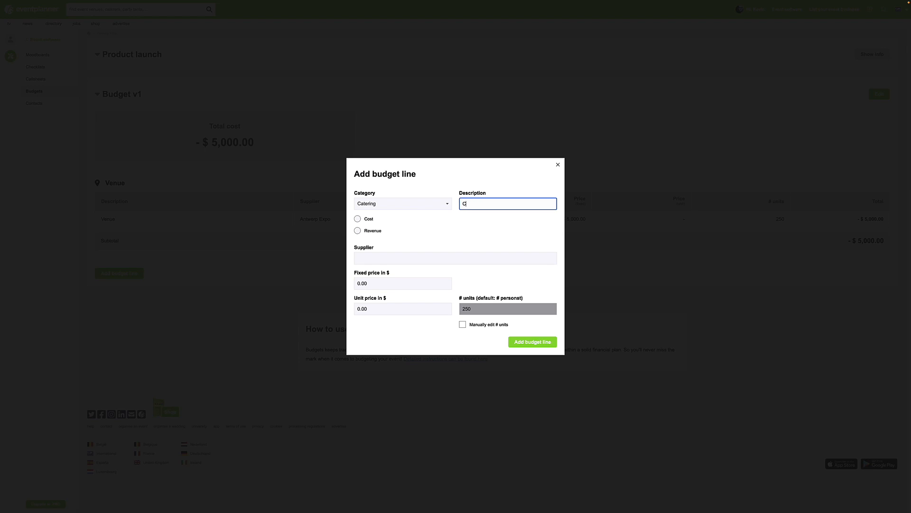
pyautogui.write('atering')
pyautogui.click(358, 219)
# Pick Catering Van Eyck as the catering supplier and set the fixed price to $500.
pyautogui.click(374, 258)
pyautogui.write('ca')
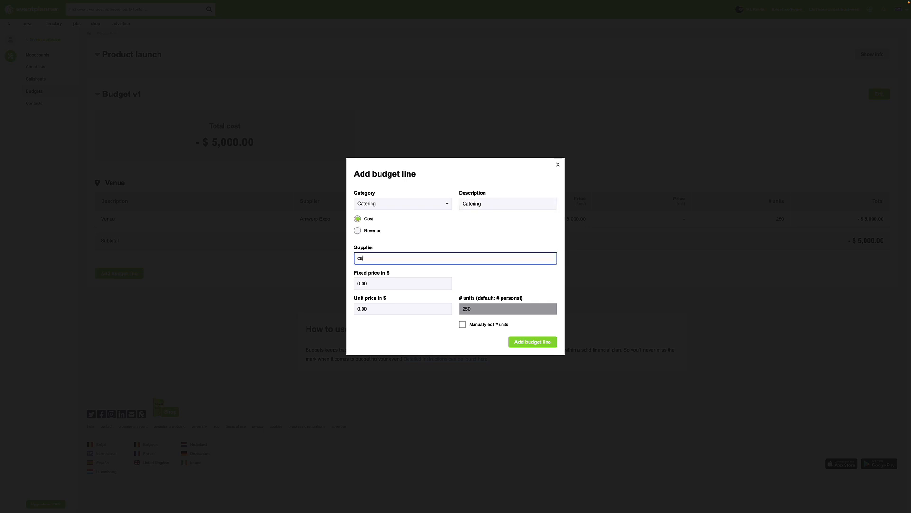
pyautogui.write('tering')
pyautogui.click(359, 283)
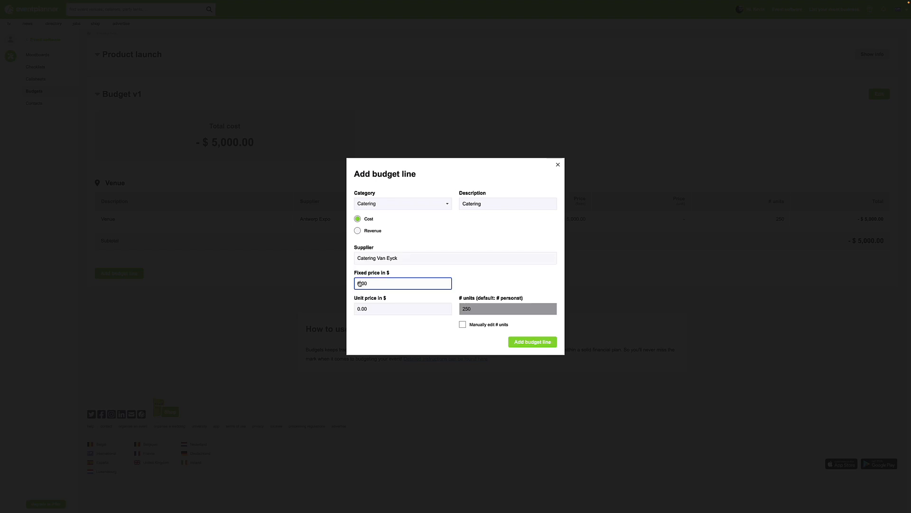
pyautogui.write('500')
# Set the catering unit price to $50, keep the default number of units, and add the line.
pyautogui.click(366, 309)
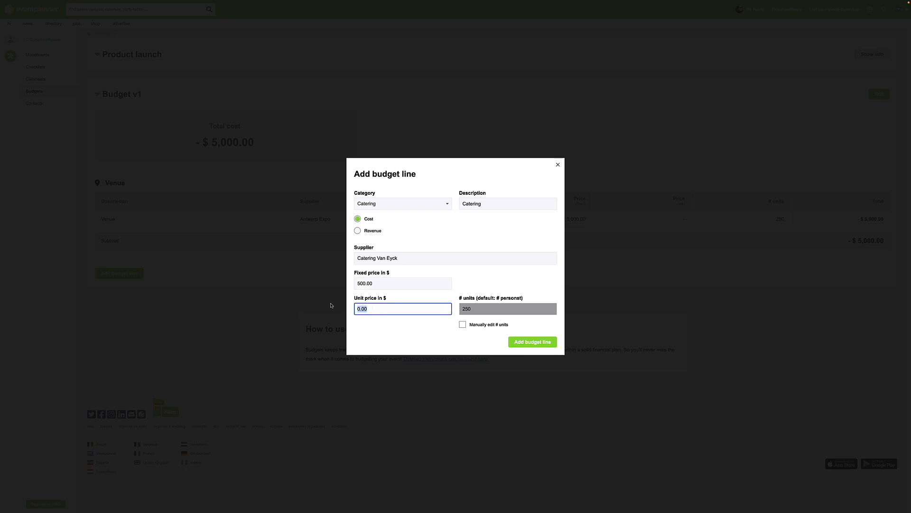
pyautogui.write('50')
pyautogui.click(463, 325)
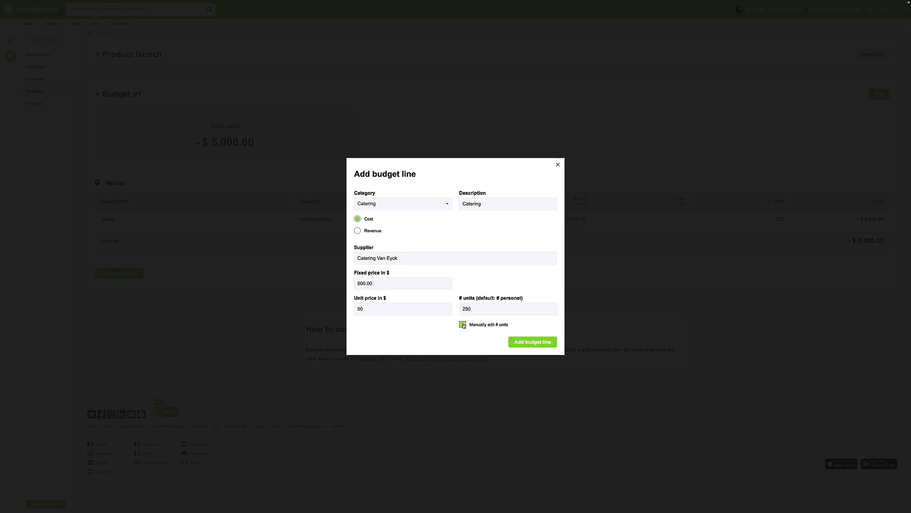
pyautogui.doubleClick(472, 310)
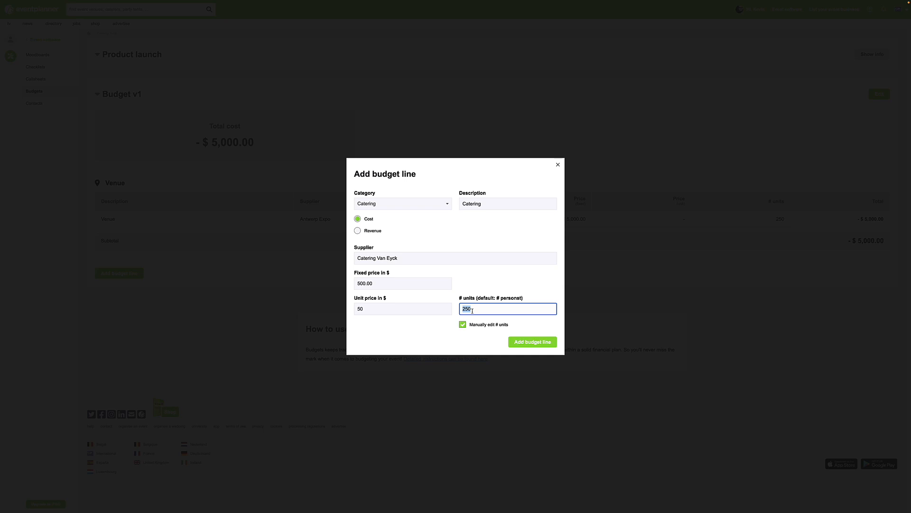
pyautogui.click(463, 325)
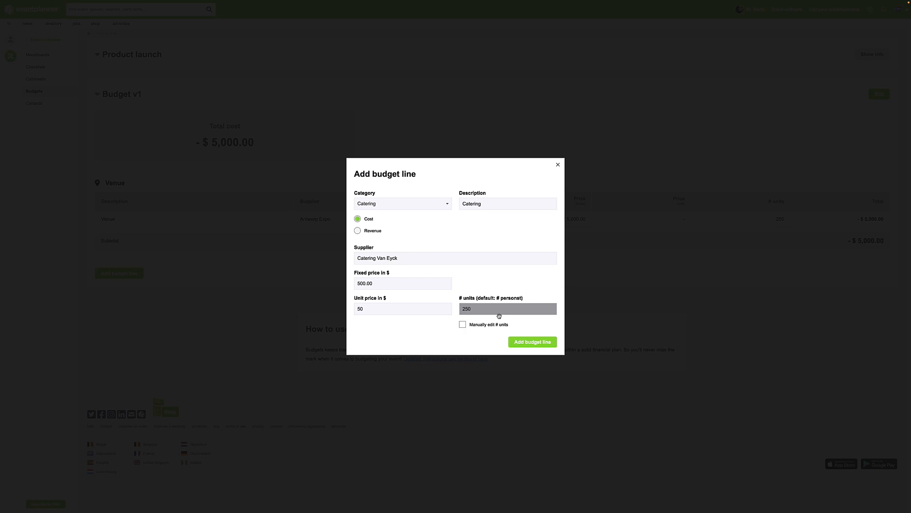
pyautogui.click(544, 343)
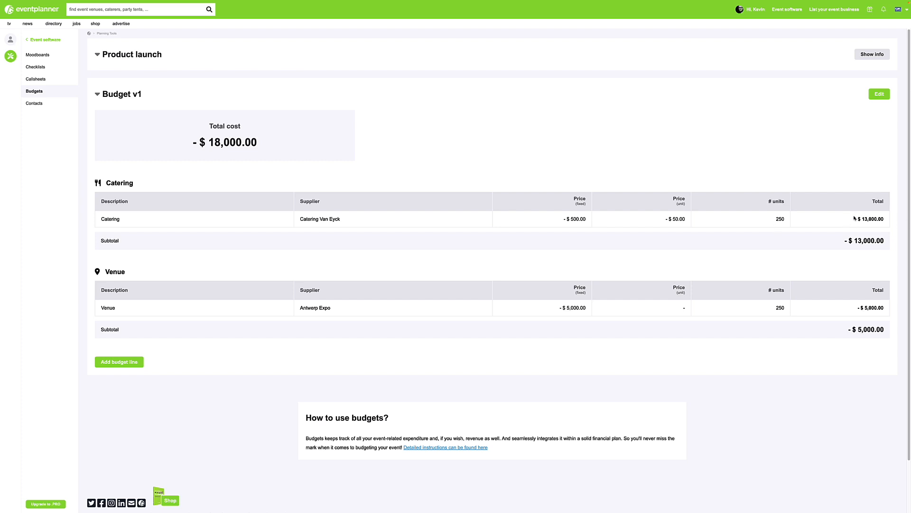
# Edit the event's details to set the number of people to 200 and save.
pyautogui.click(873, 55)
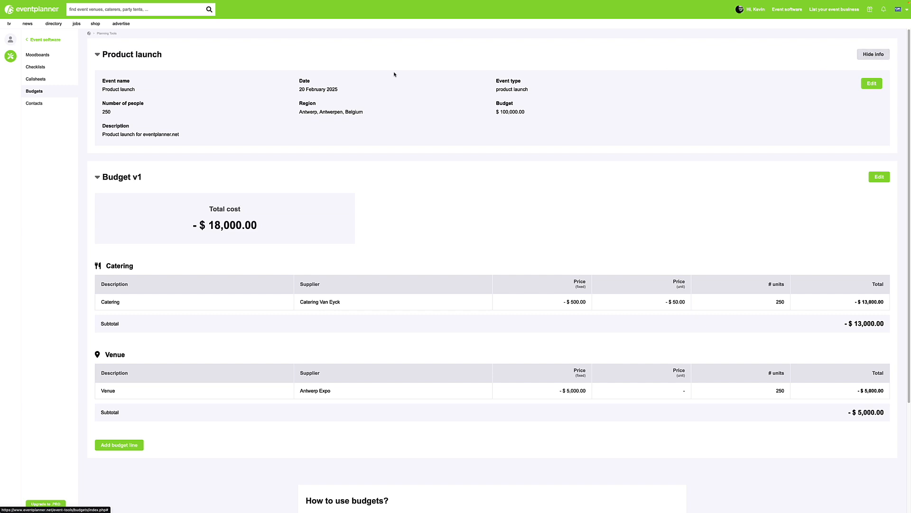
pyautogui.click(872, 83)
pyautogui.doubleClick(117, 116)
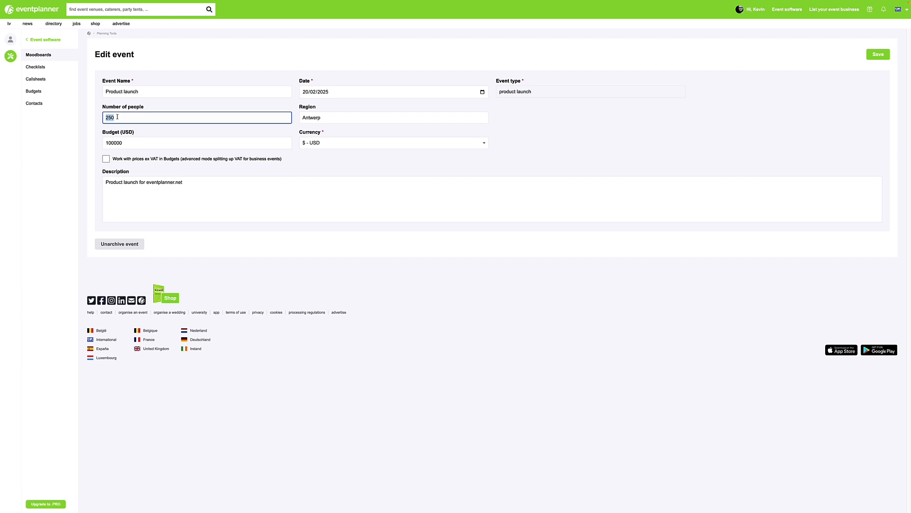
pyautogui.write('200')
pyautogui.click(873, 55)
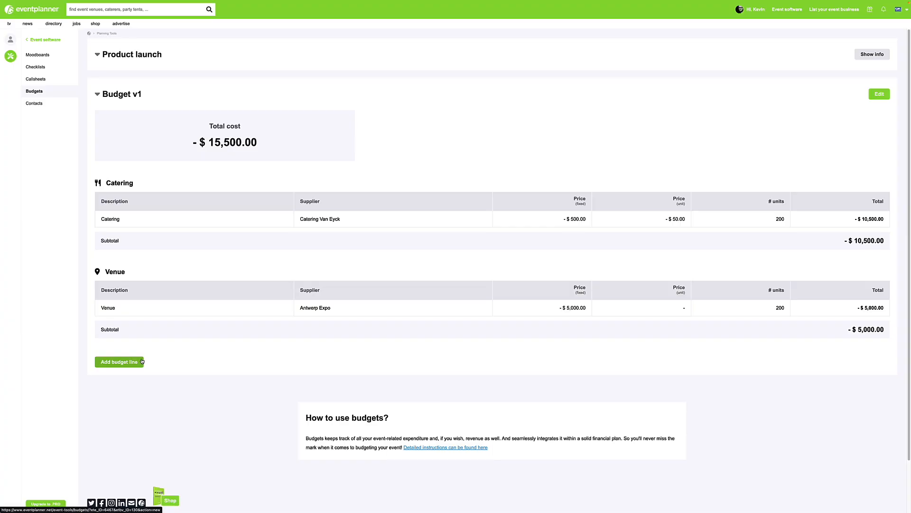
# Start a new budget line with category Guests and description Ticket sales.
pyautogui.click(142, 362)
pyautogui.click(403, 204)
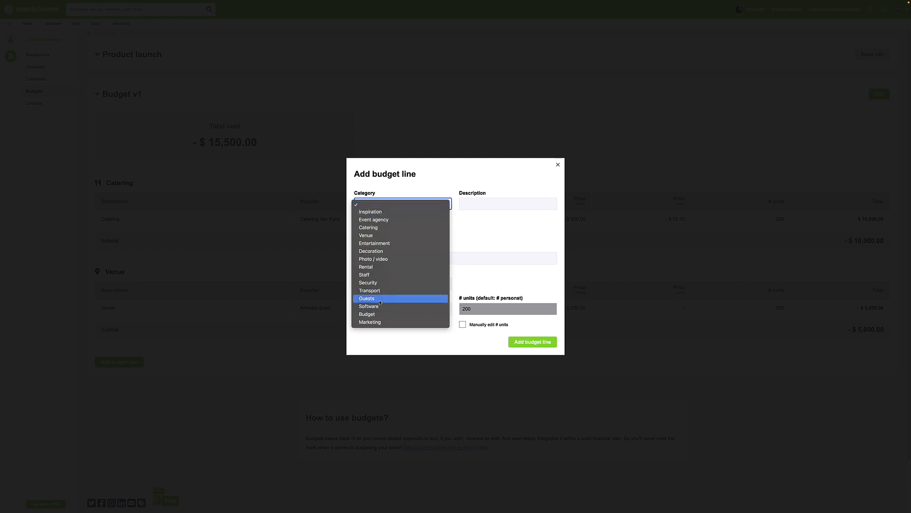
pyautogui.press('Escape')
pyautogui.click(479, 205)
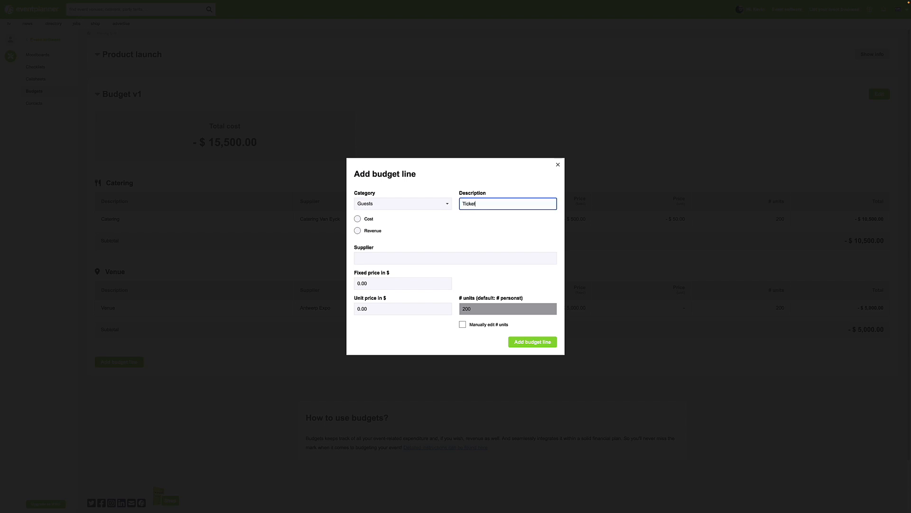
# Mark the ticket sales line as revenue with a unit price of $100 and add it.
pyautogui.click(357, 231)
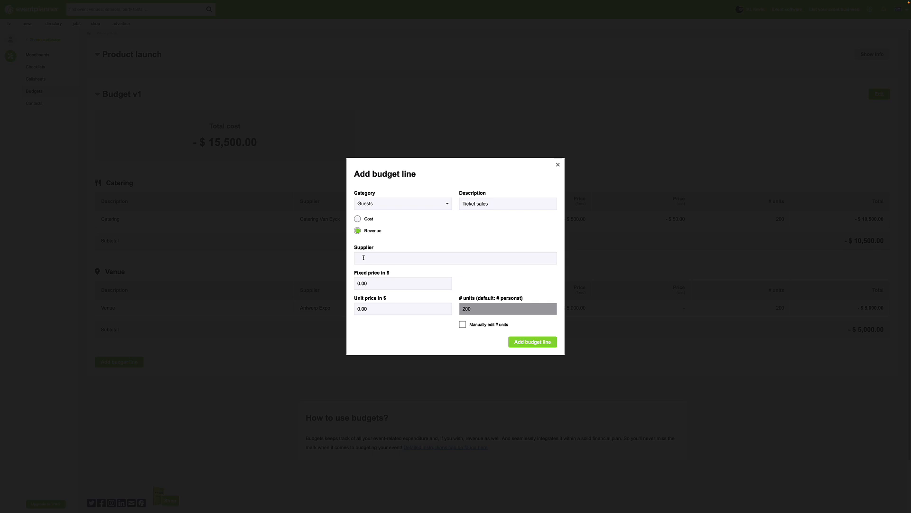
pyautogui.click(361, 309)
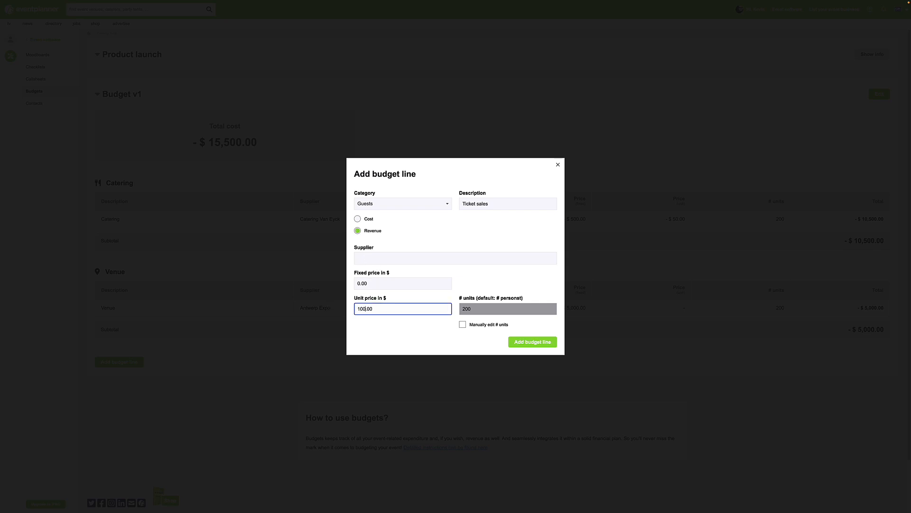
pyautogui.click(533, 342)
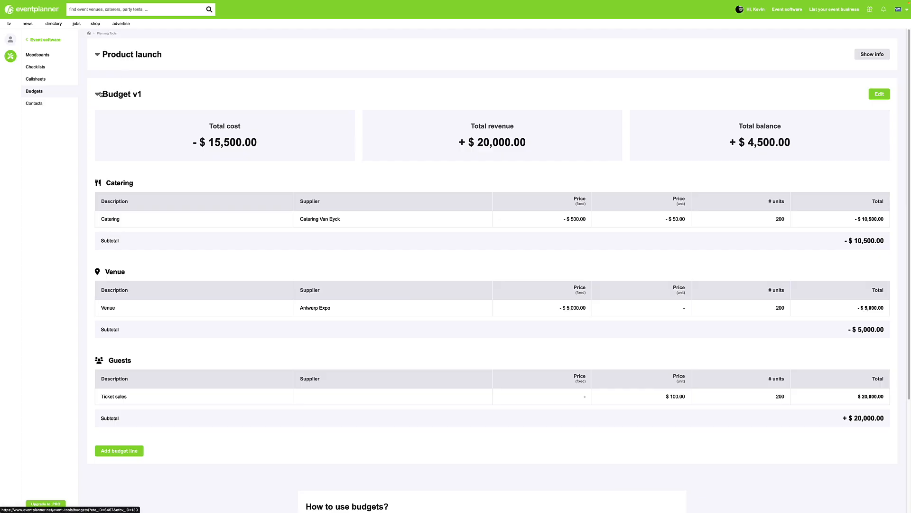
# Copy the current budget version under the name Budget v2.
pyautogui.click(100, 94)
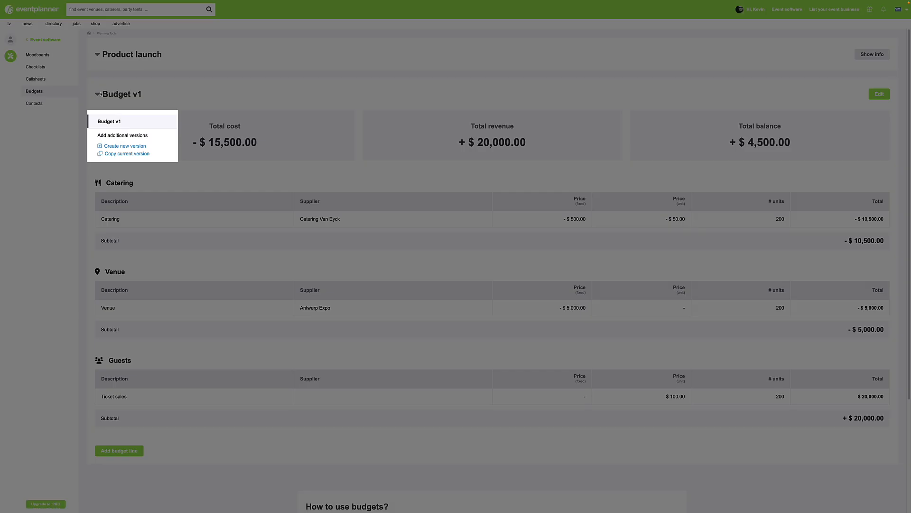
pyautogui.click(136, 154)
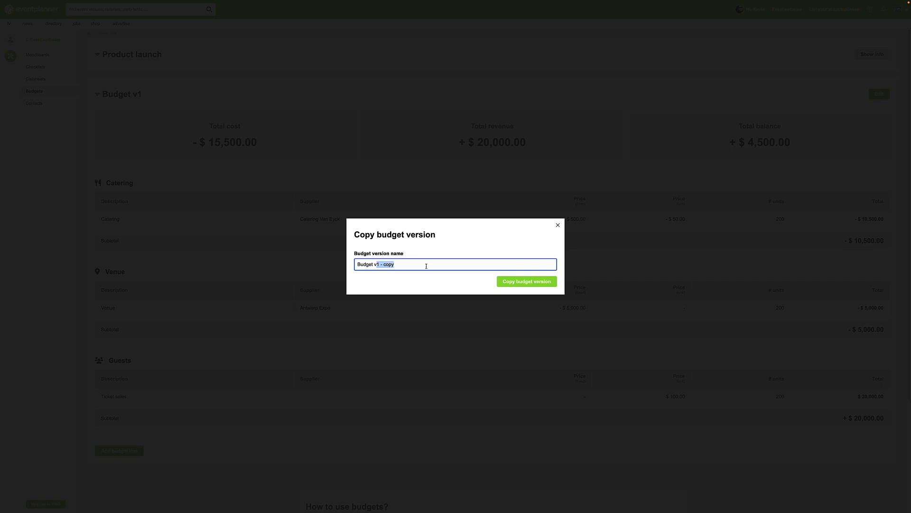
pyautogui.write('Budget v2')
pyautogui.click(514, 282)
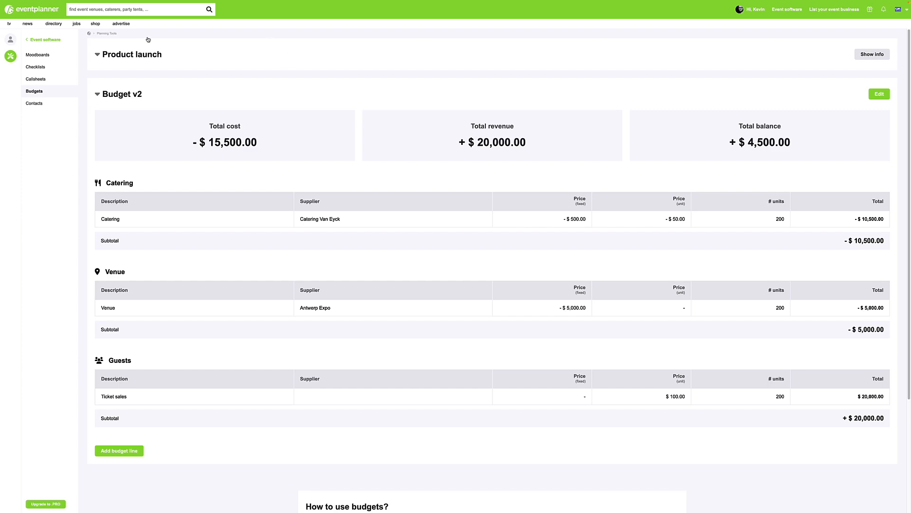
# Switch between Budget v1 and Budget v2 to compare the versions.
pyautogui.click(122, 94)
pyautogui.click(123, 122)
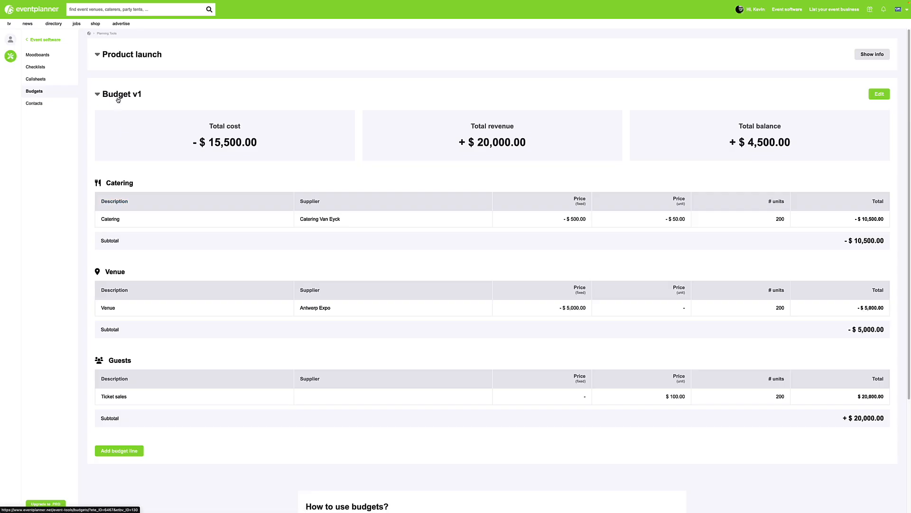
pyautogui.click(116, 95)
pyautogui.click(116, 135)
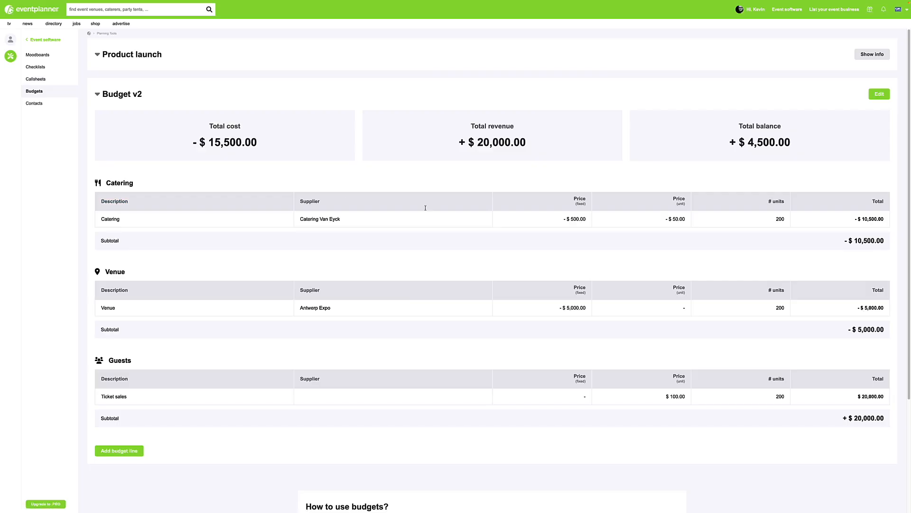
# In Budget v2, manually set the catering line's number of units to 100 and save it.
pyautogui.click(453, 221)
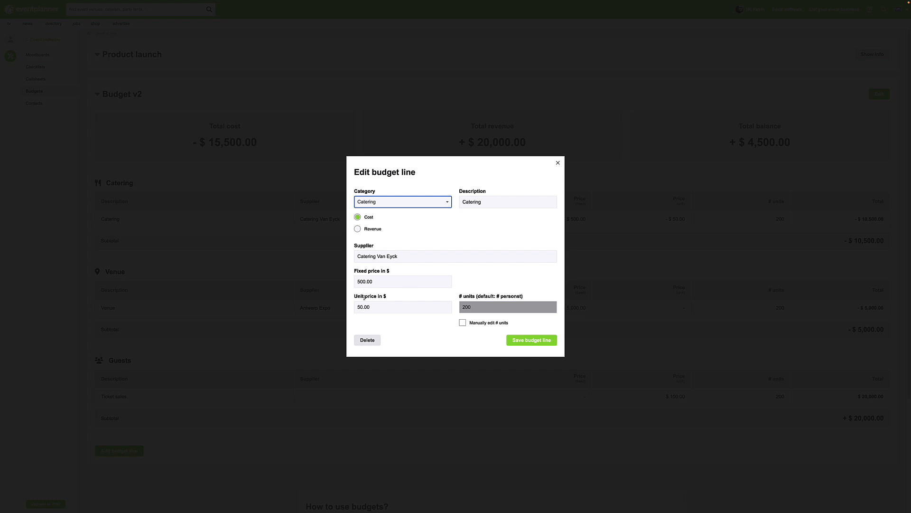
pyautogui.click(461, 322)
pyautogui.click(465, 307)
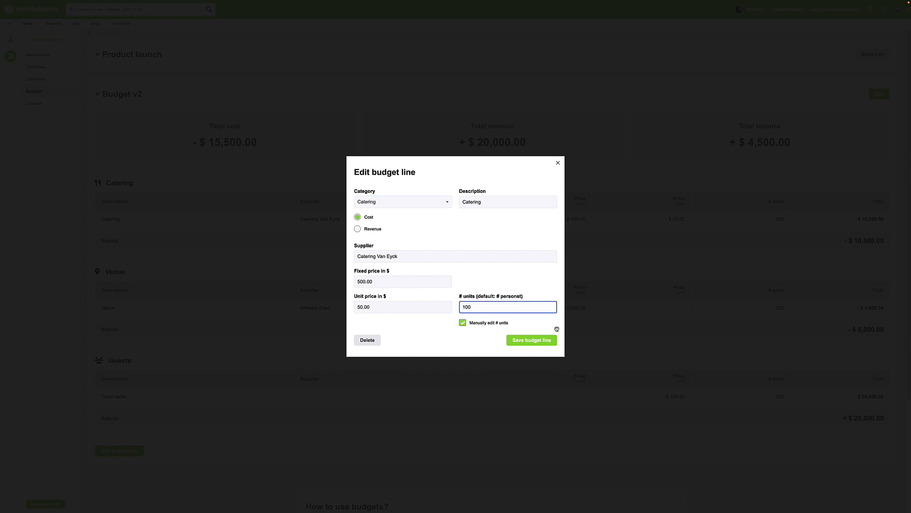
pyautogui.click(540, 338)
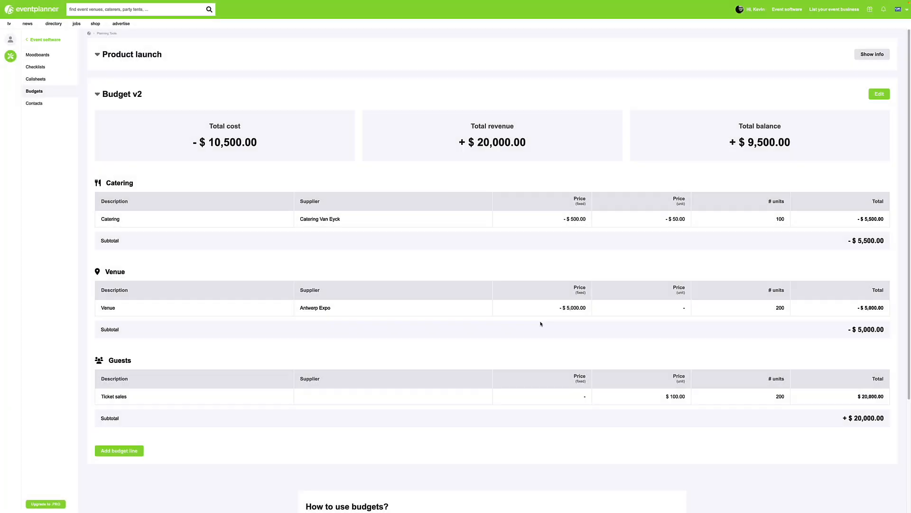
# Manually set the ticket sales line's number of units to 100 and save it.
pyautogui.click(141, 398)
pyautogui.click(462, 323)
pyautogui.click(465, 306)
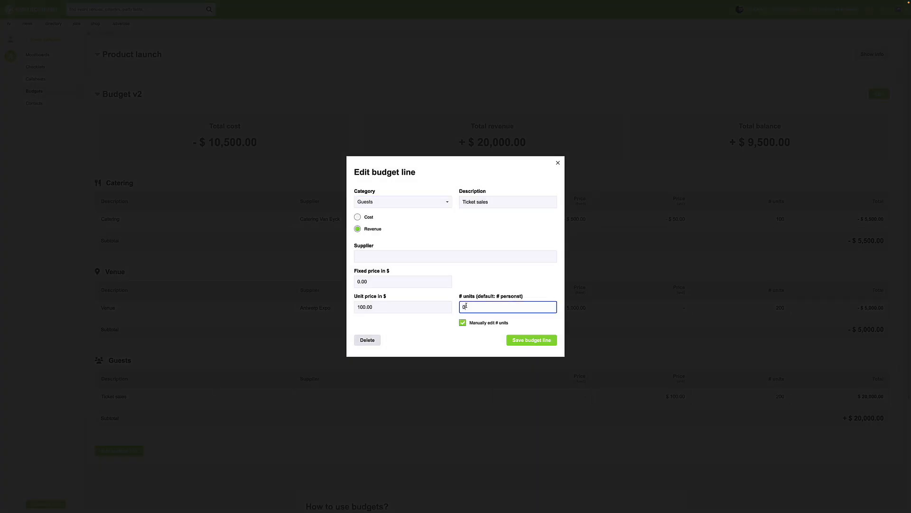
pyautogui.click(536, 340)
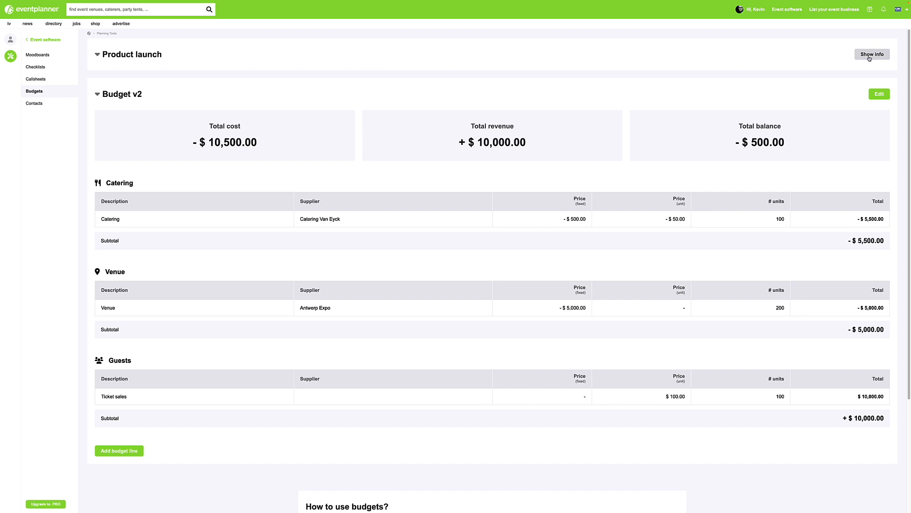
# Open the event's edit form and examine the option for working with prices excluding VAT.
pyautogui.click(870, 56)
pyautogui.click(872, 84)
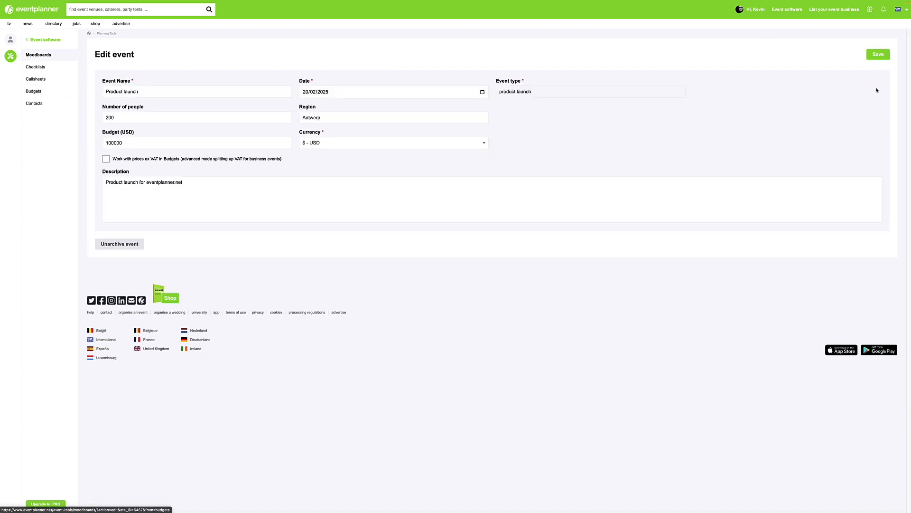
pyautogui.moveTo(114, 160); pyautogui.dragTo(292, 164)
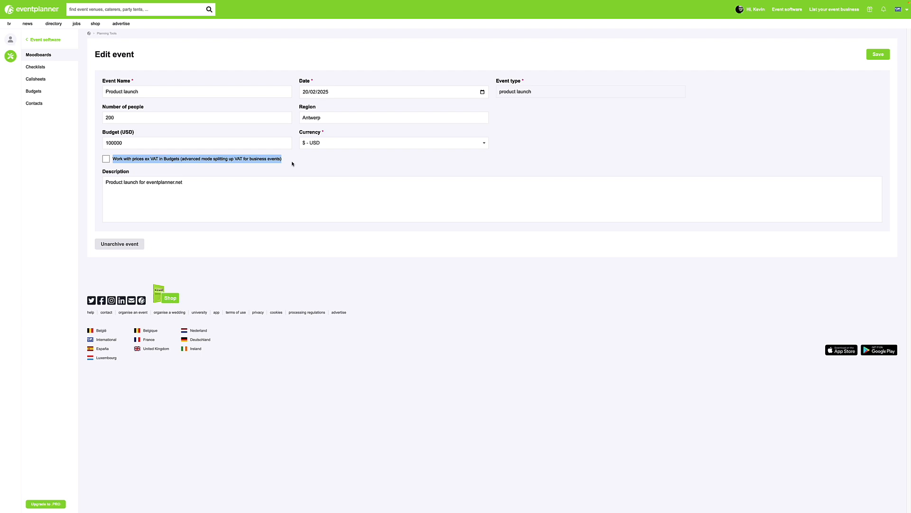
pyautogui.click(291, 163)
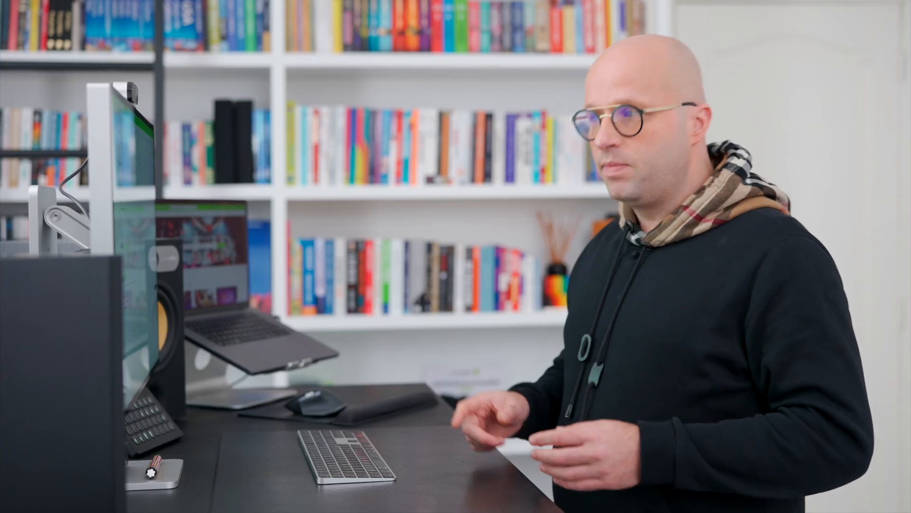